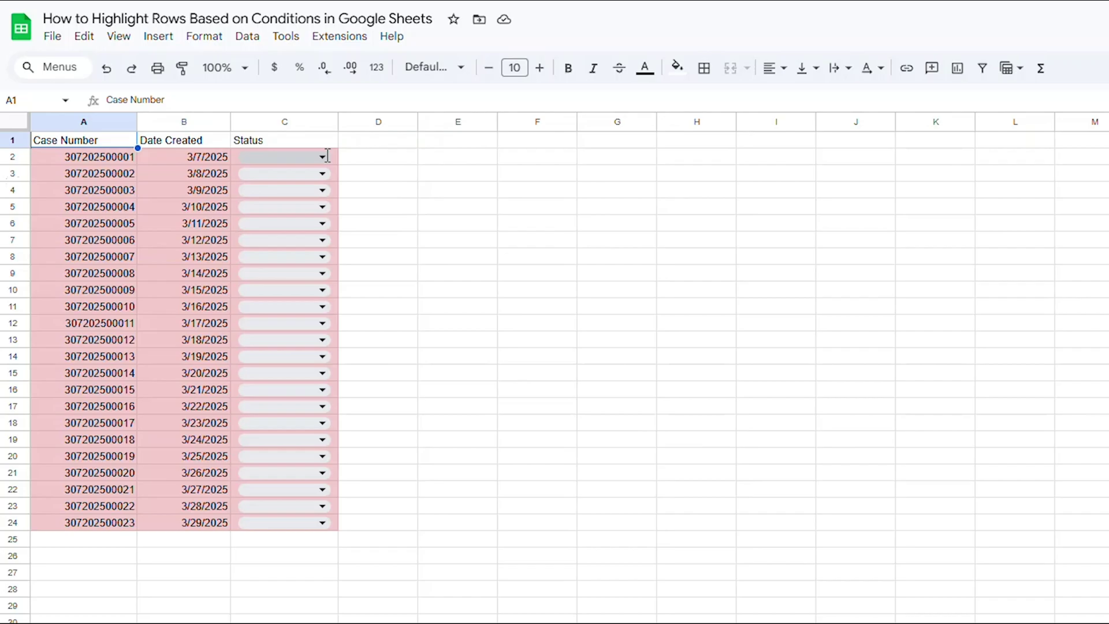
Step: Set row 2's Status to Pending and row 3's Status to Complete
click(327, 157)
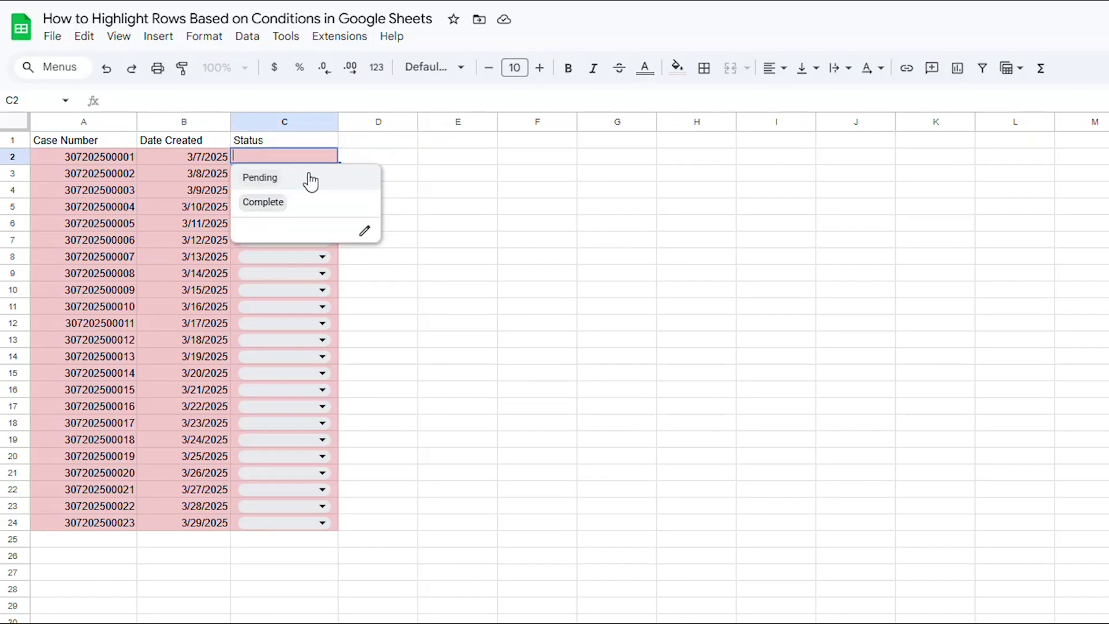
click(260, 178)
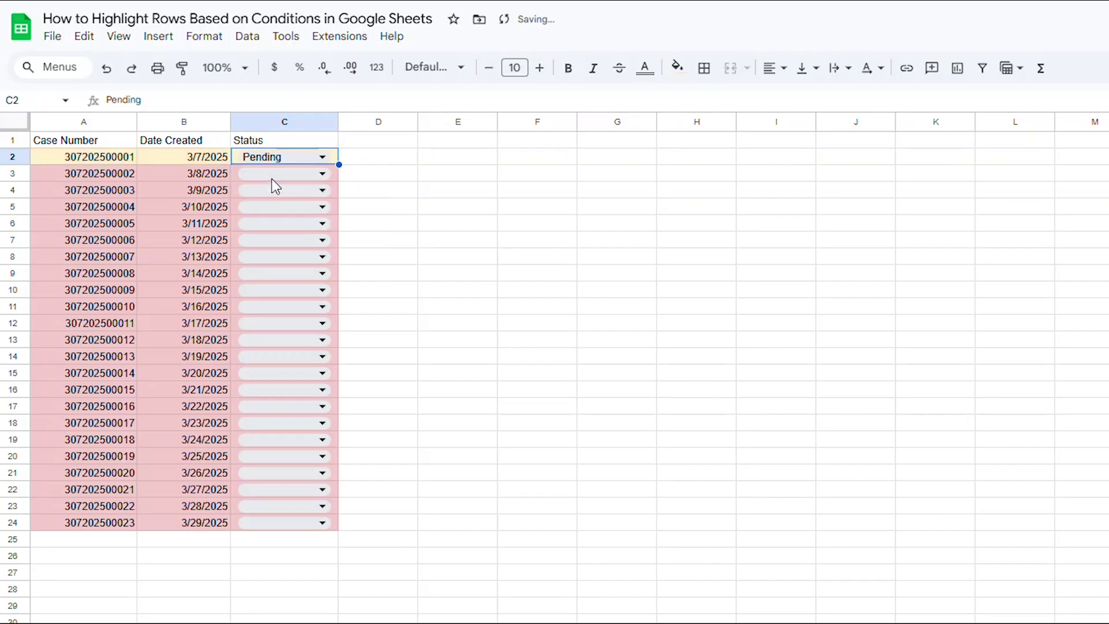
click(324, 174)
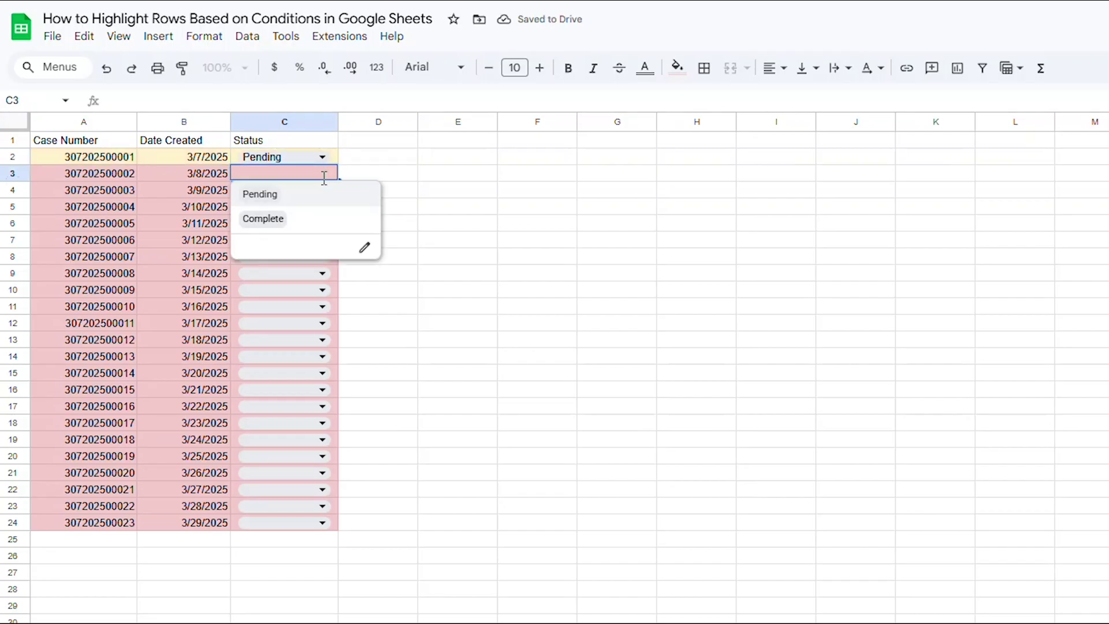
click(258, 219)
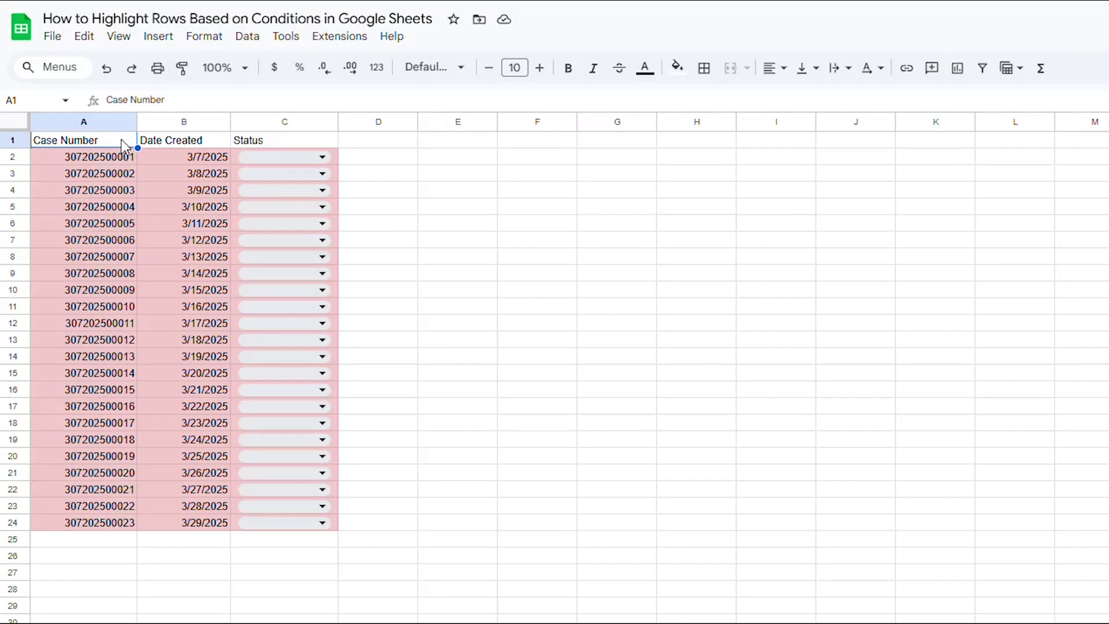
Step: Reapply Pending to row 2's Status and Complete to row 3's
click(322, 156)
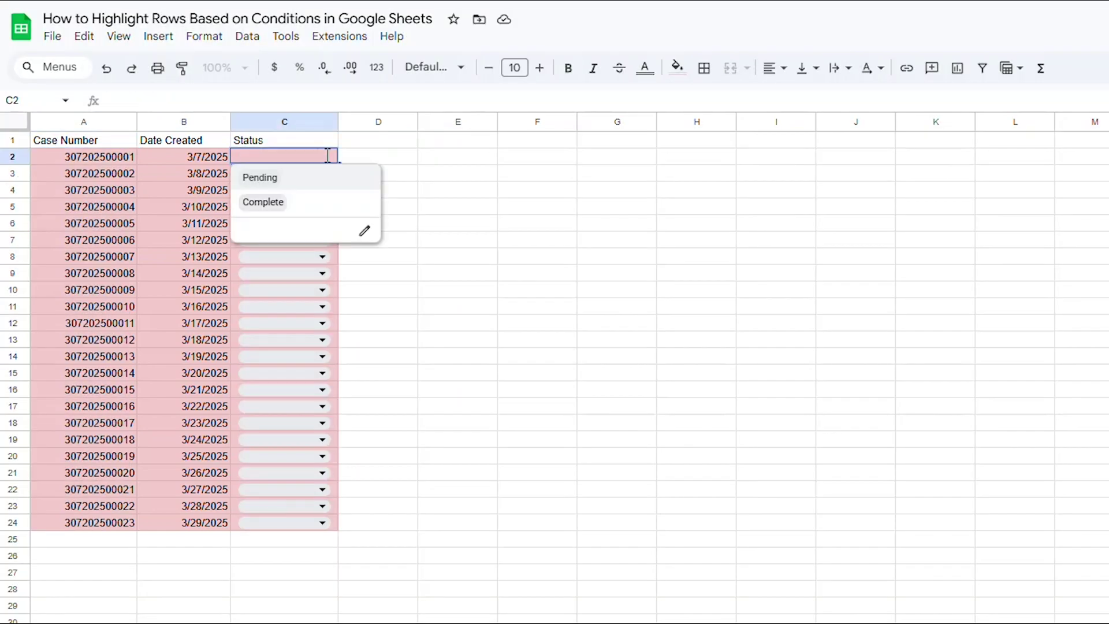
click(272, 177)
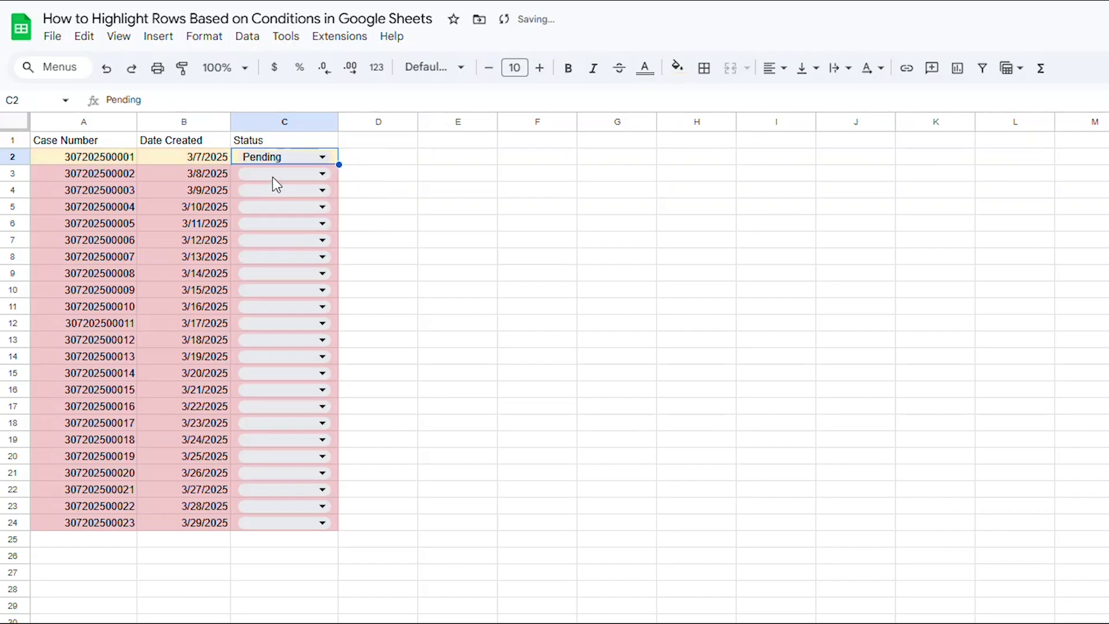
click(324, 175)
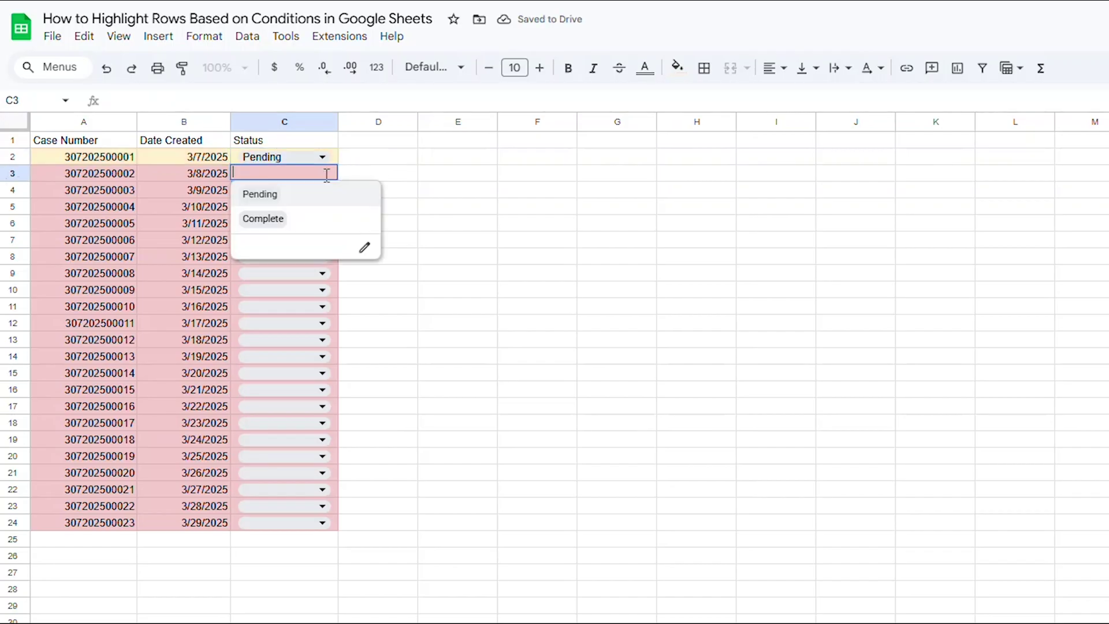
click(260, 223)
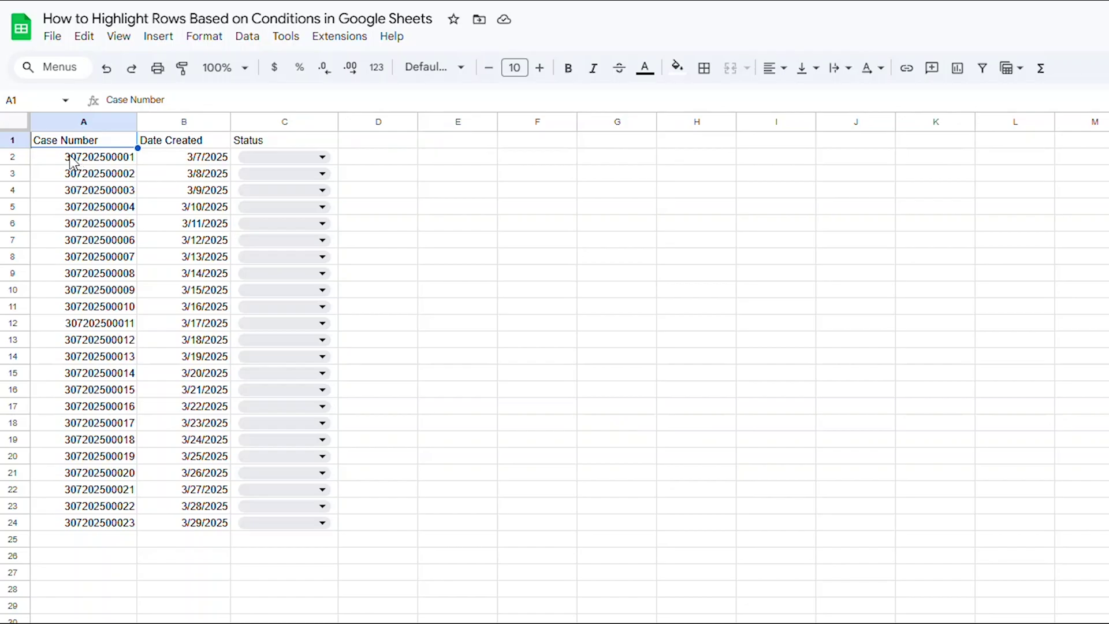
Step: Select A2:C24 and open Format > Conditional formatting for that range
drag(71, 161, 270, 525)
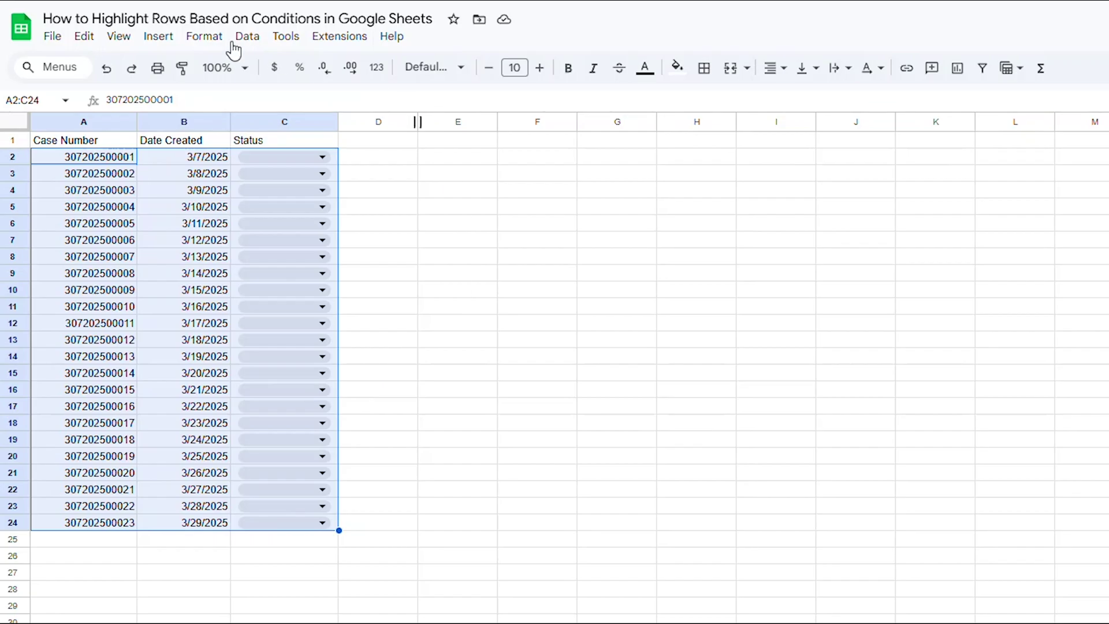
click(205, 38)
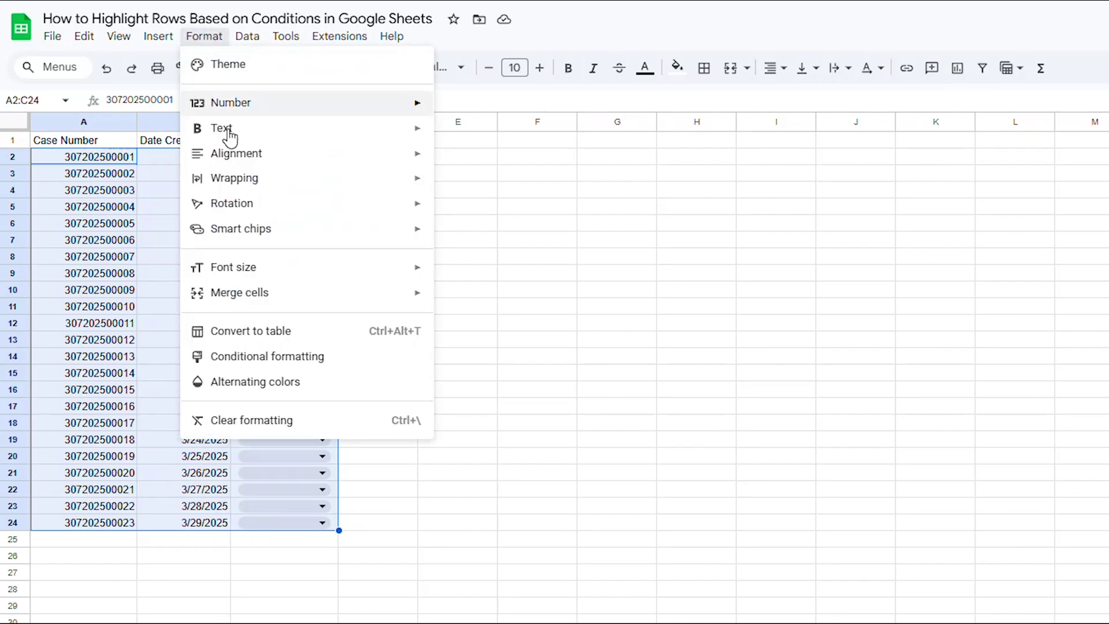
click(246, 363)
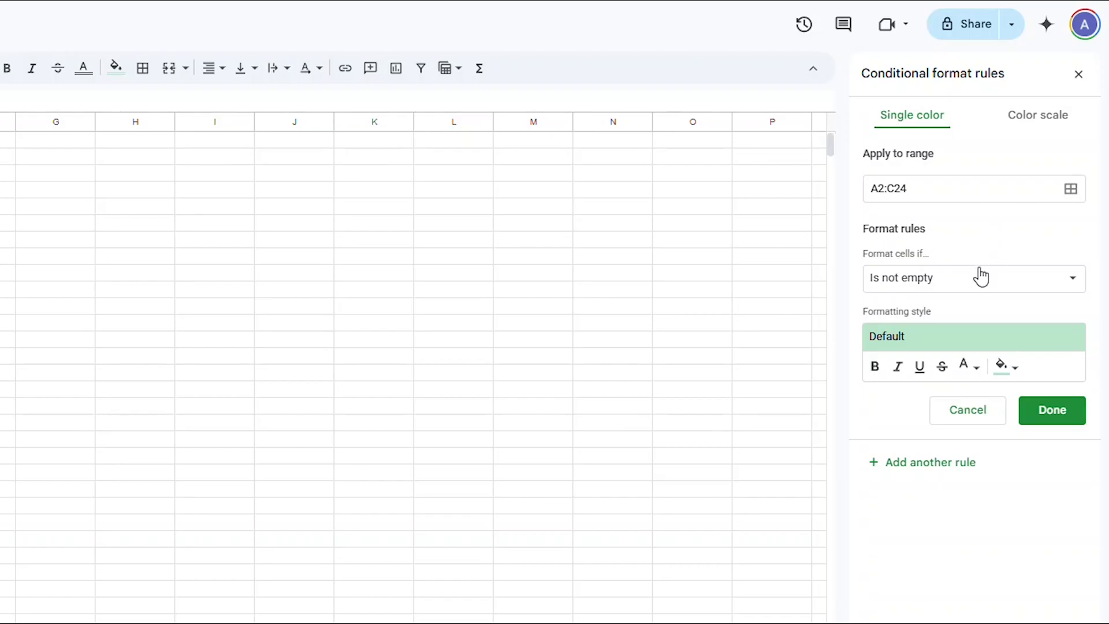
Step: Set the condition to 'Custom formula is' with the formula =$C2:$C=""
click(931, 283)
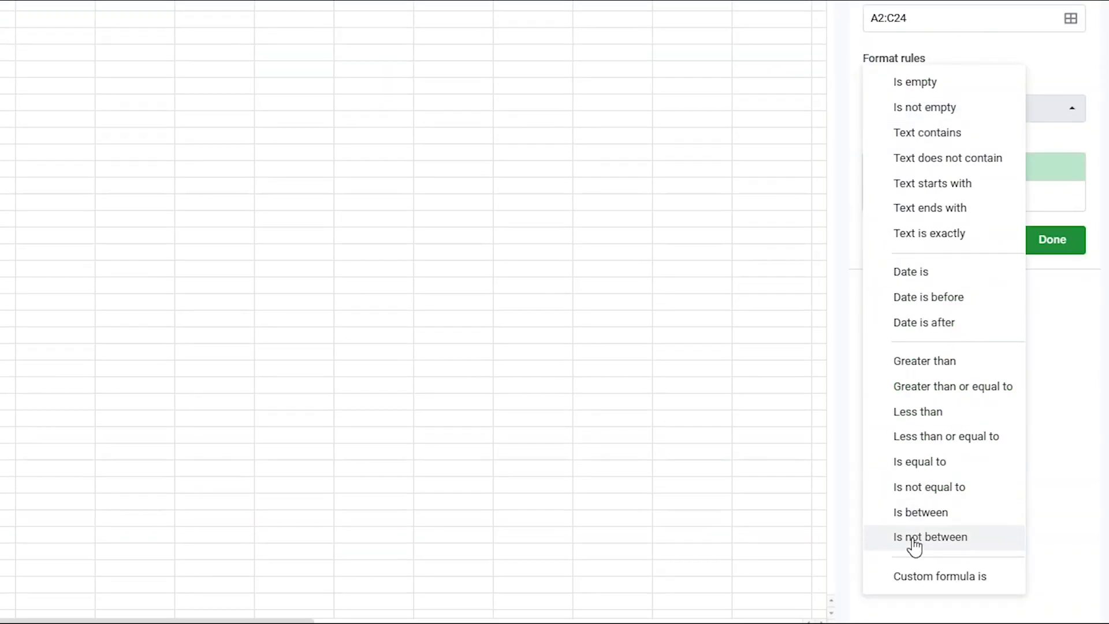
click(910, 579)
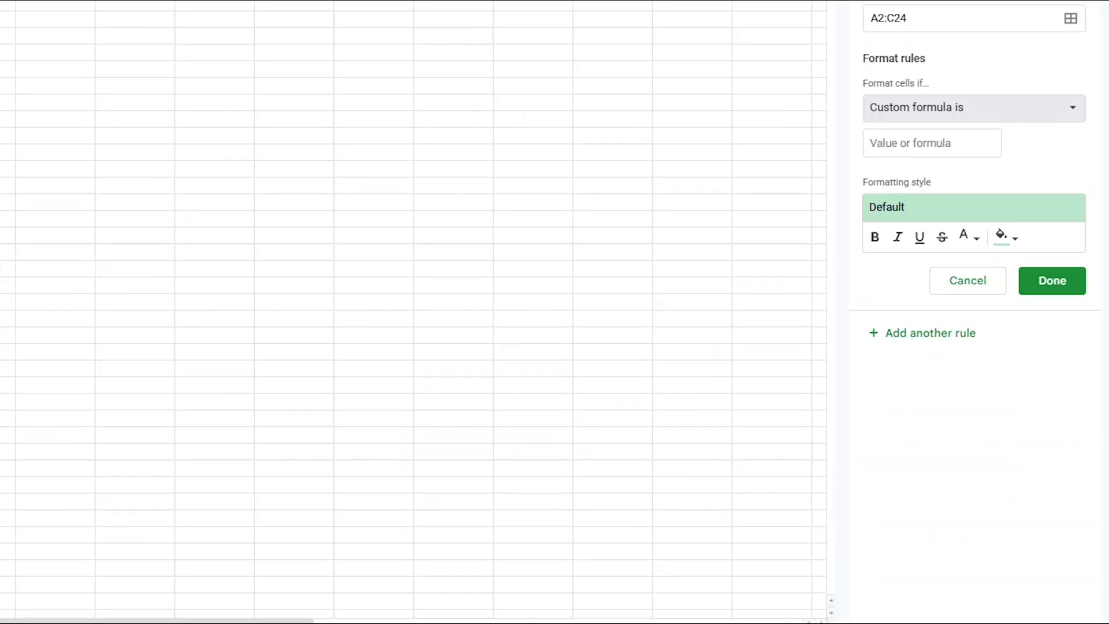
click(901, 144)
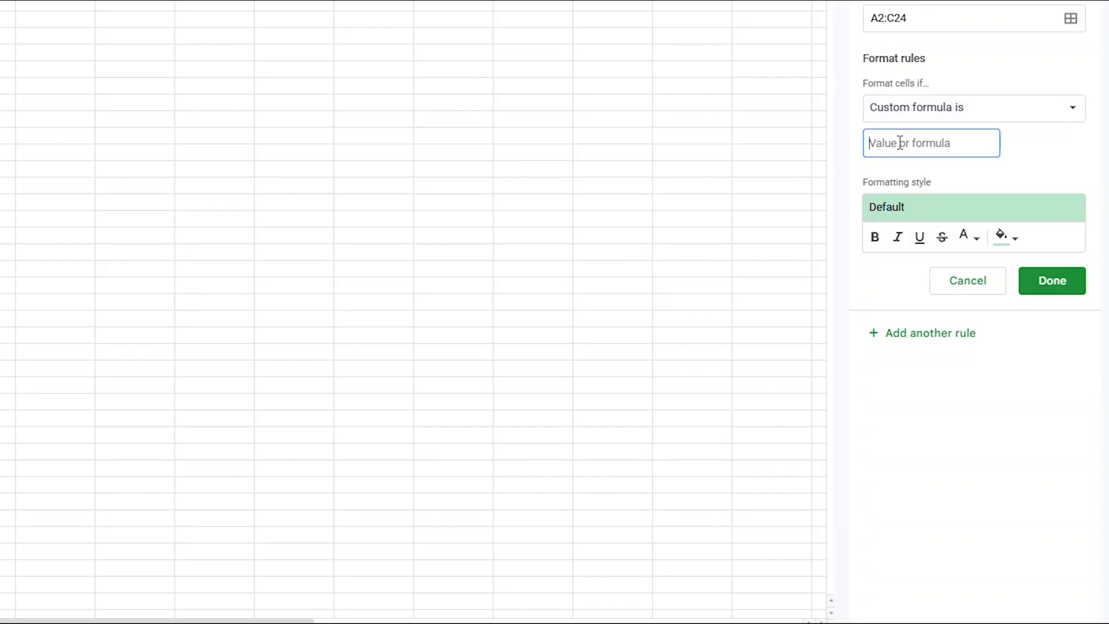
text(=$C2)
key(BackSpace)
text(2:$C=")
Step: Give the blank-status rule a light pink fill and save it
click(999, 239)
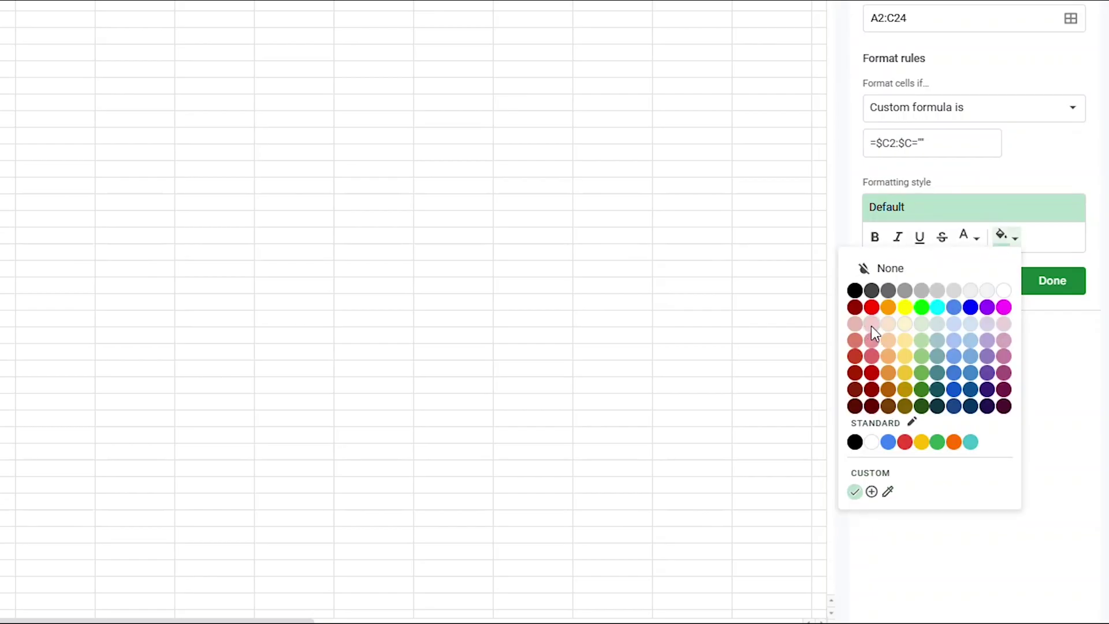
click(873, 325)
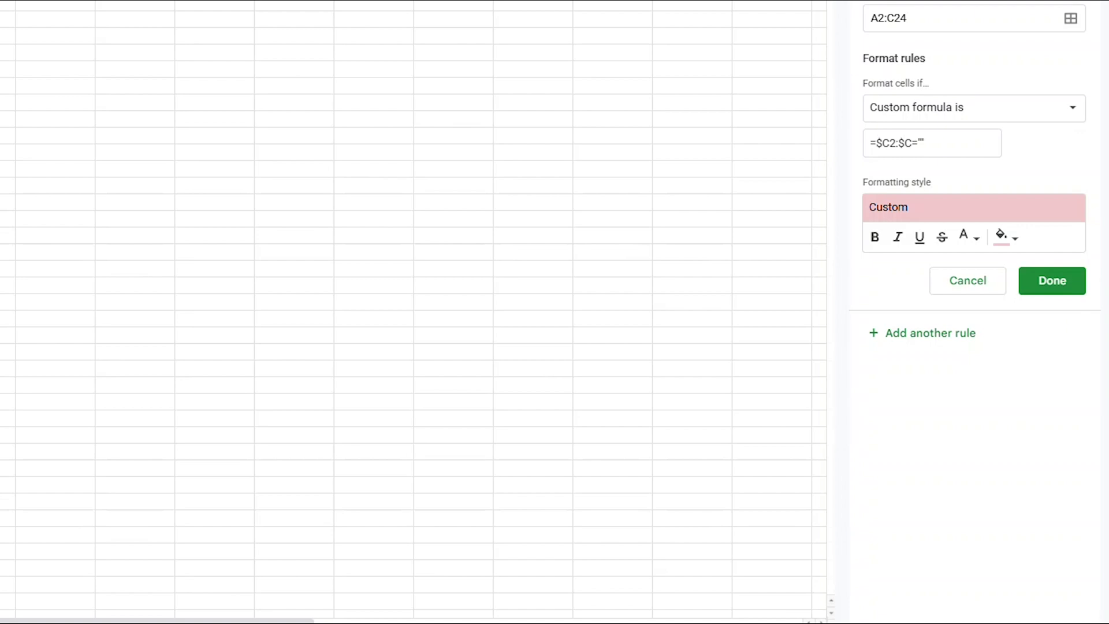
click(1068, 284)
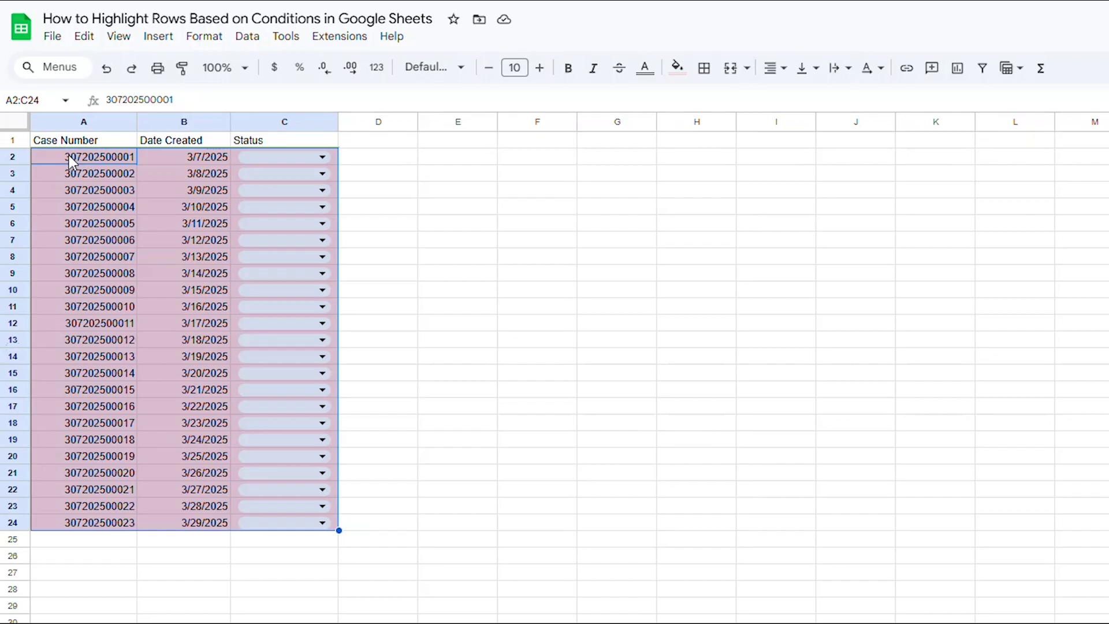
Step: View the pink rows, reselect A2:C24, and add a second conditional formatting rule
click(68, 155)
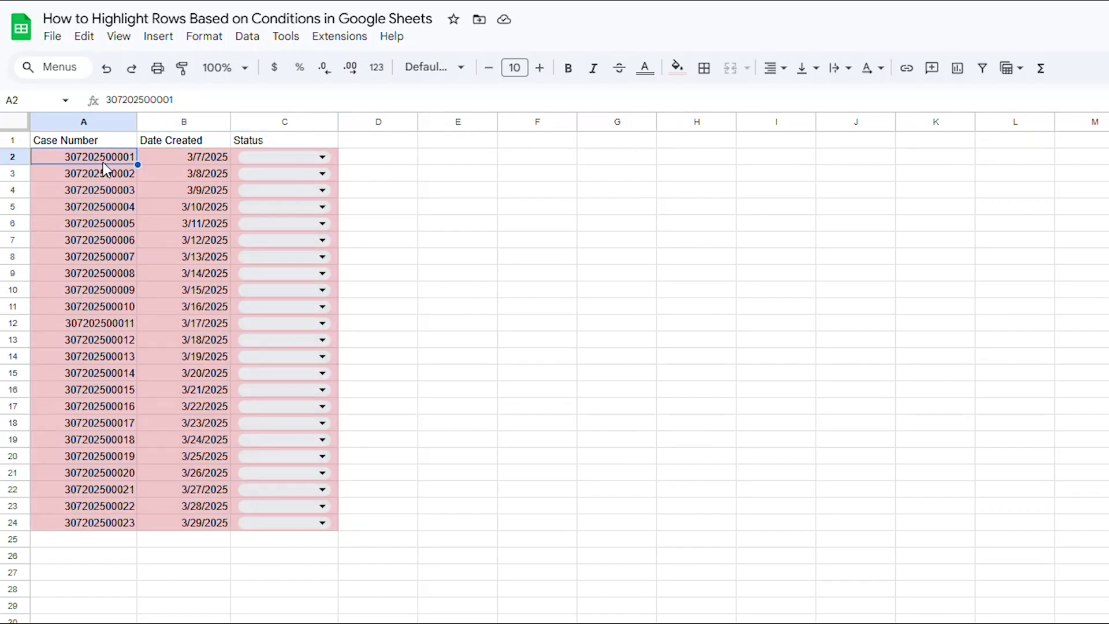
drag(103, 161, 310, 522)
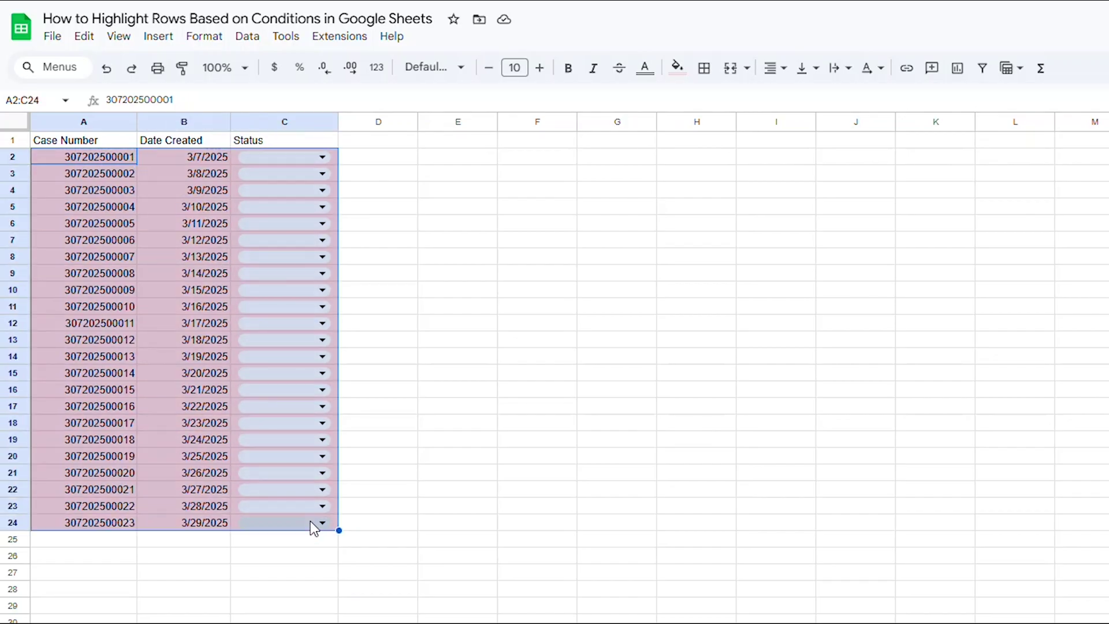
click(208, 37)
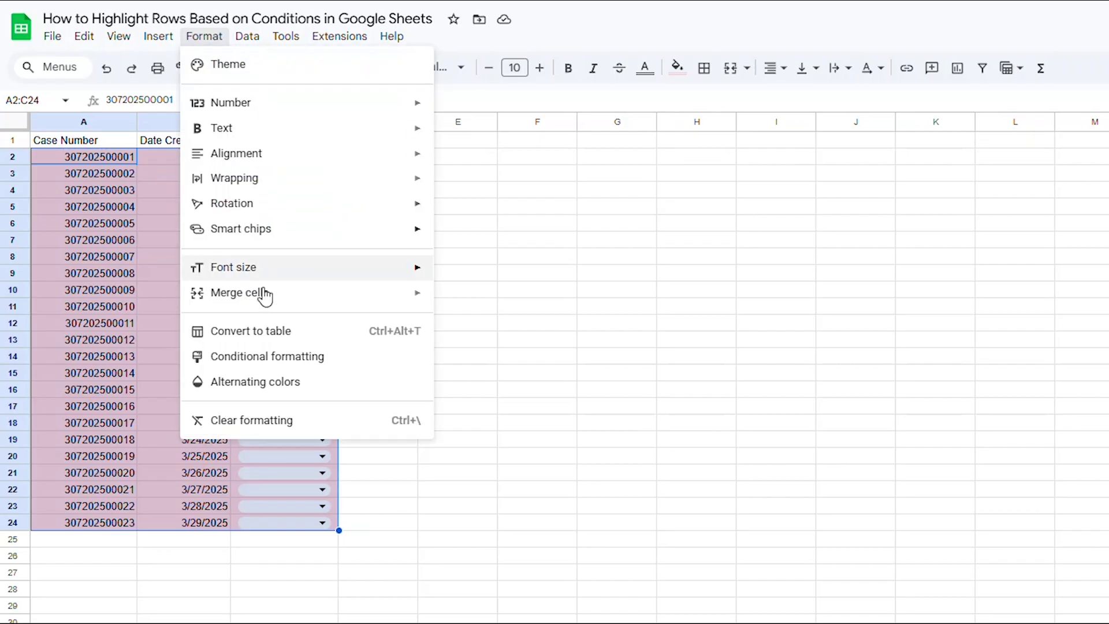
click(576, 362)
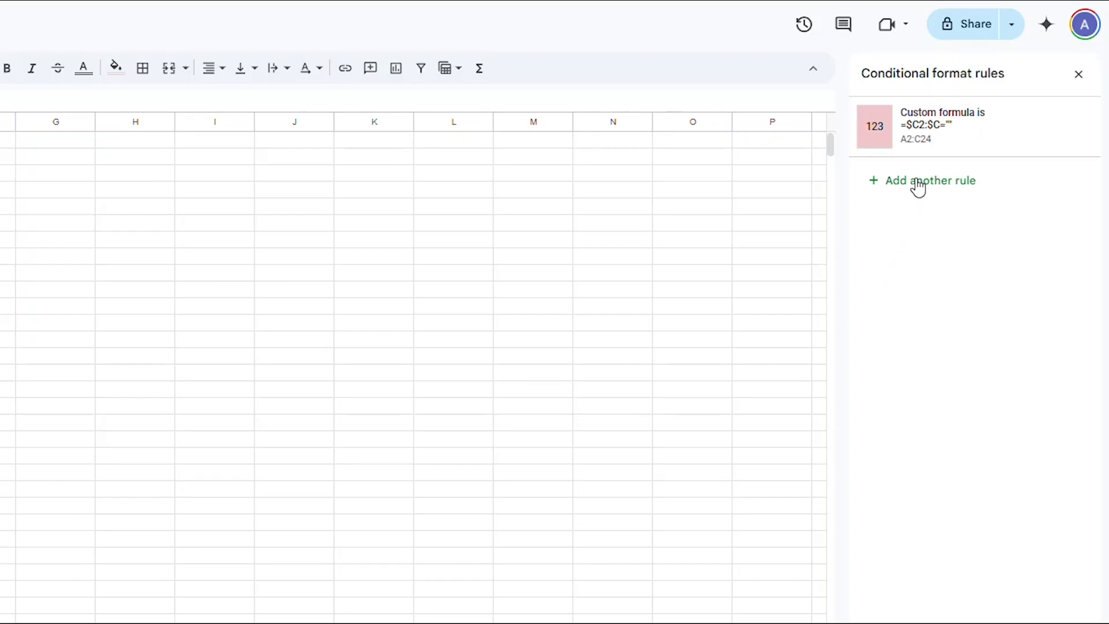
click(932, 185)
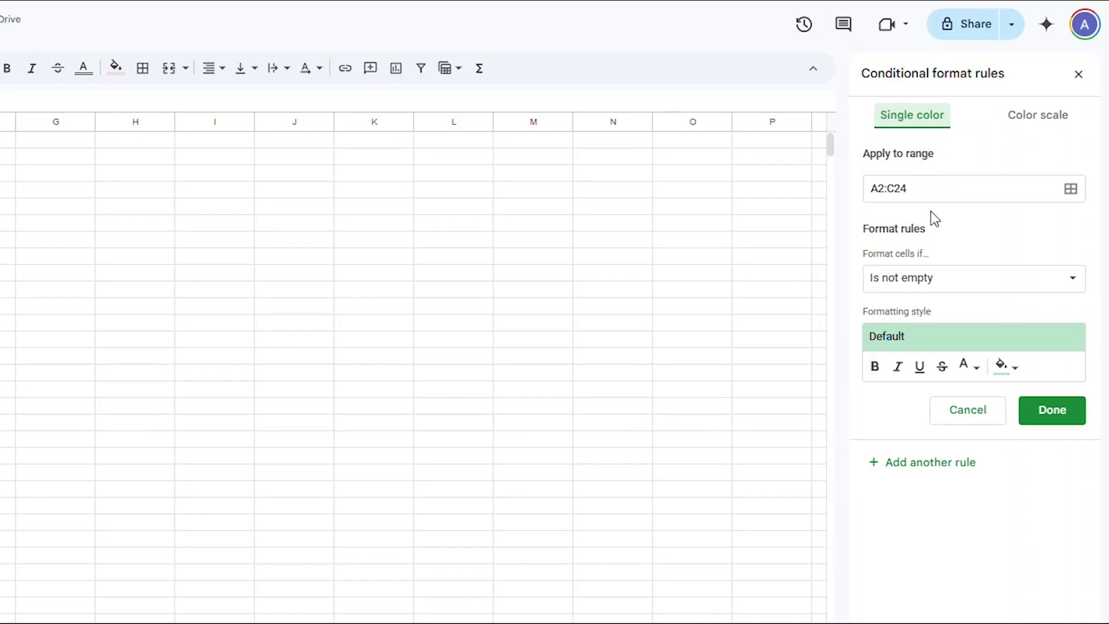
Step: Create custom formula rule =$C2:$C="Pending" with a light yellow fill and save it
click(931, 288)
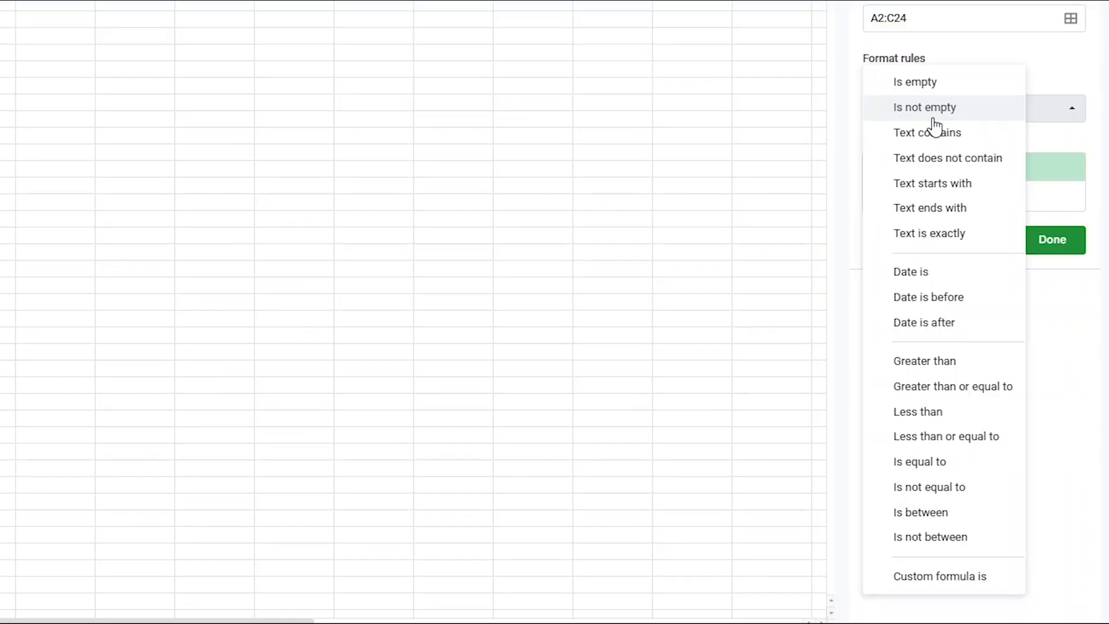
click(937, 578)
click(912, 137)
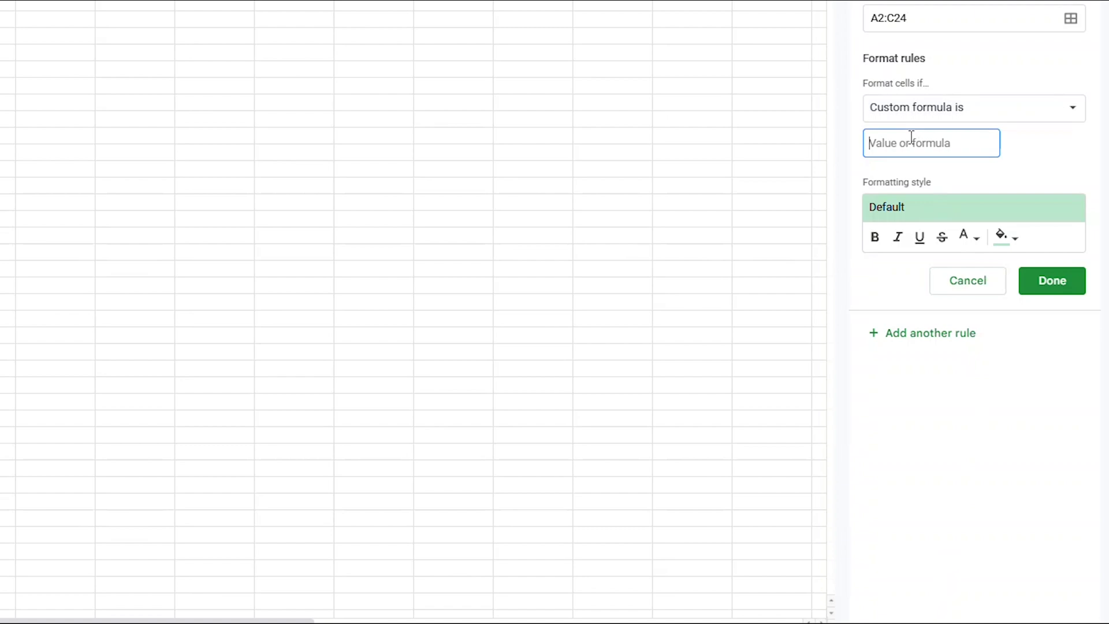
text(=$C2:$C="Pending")
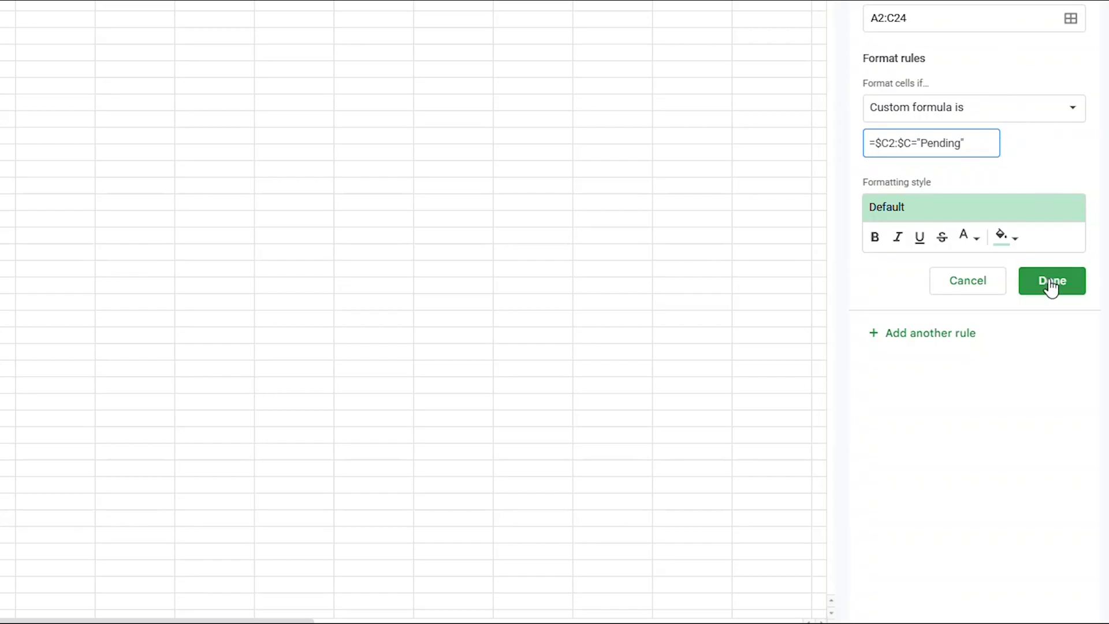
click(1012, 238)
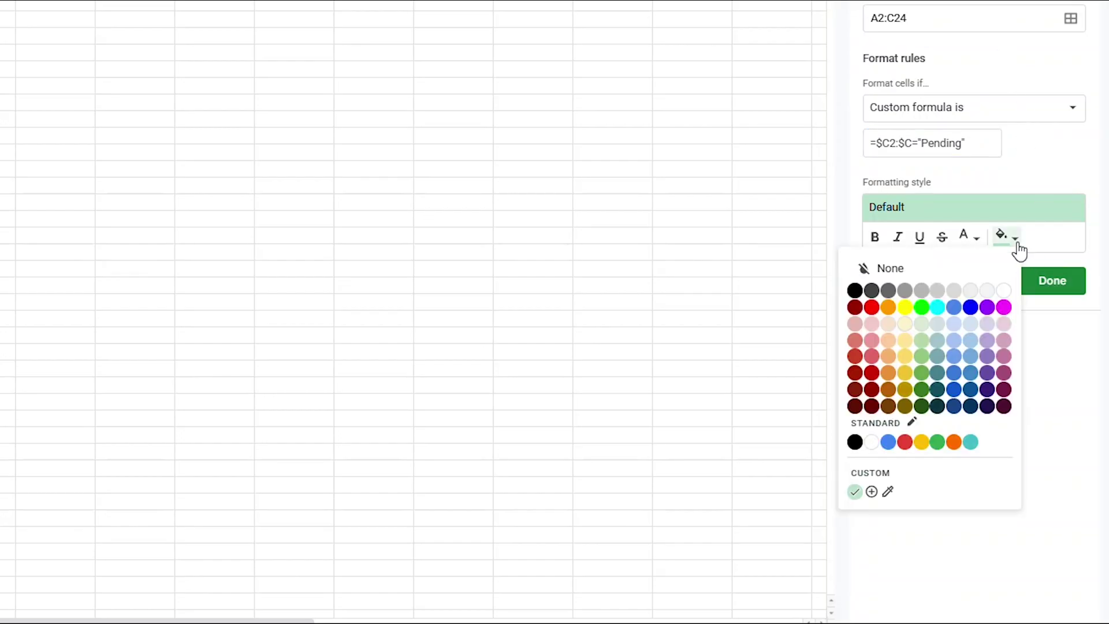
click(905, 339)
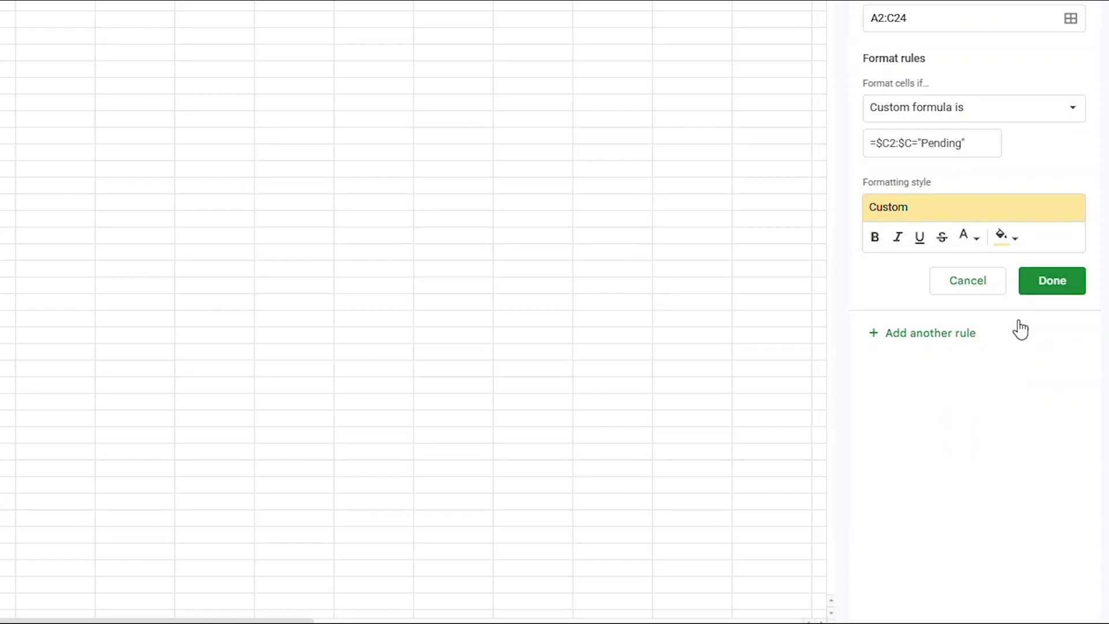
click(1047, 281)
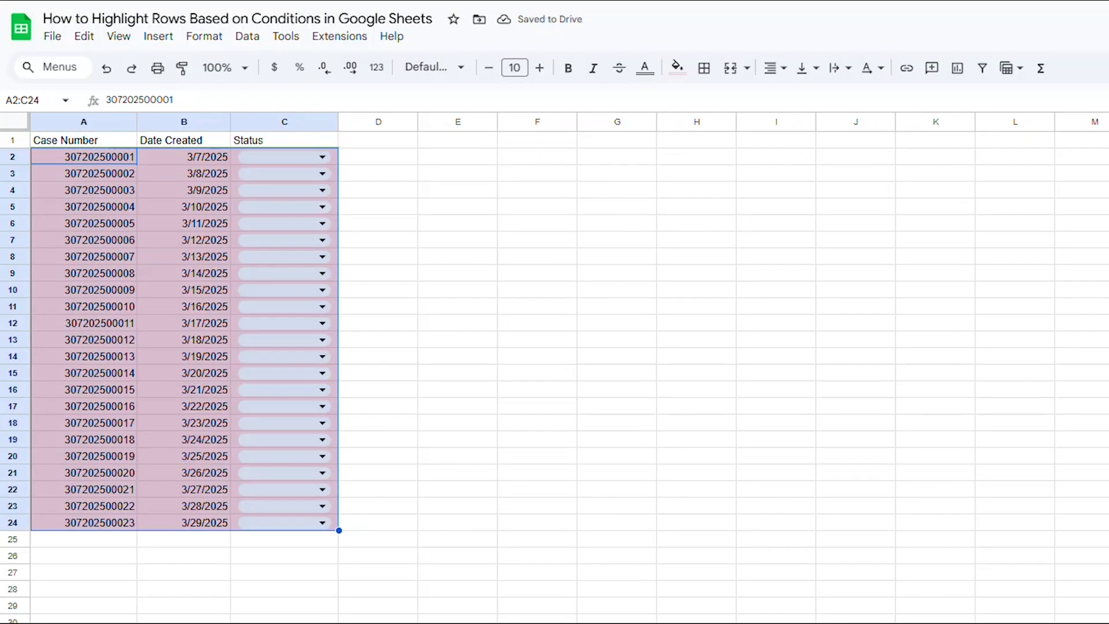
Step: Set C2's Status to Pending and copy the Pending rule's formula
click(322, 157)
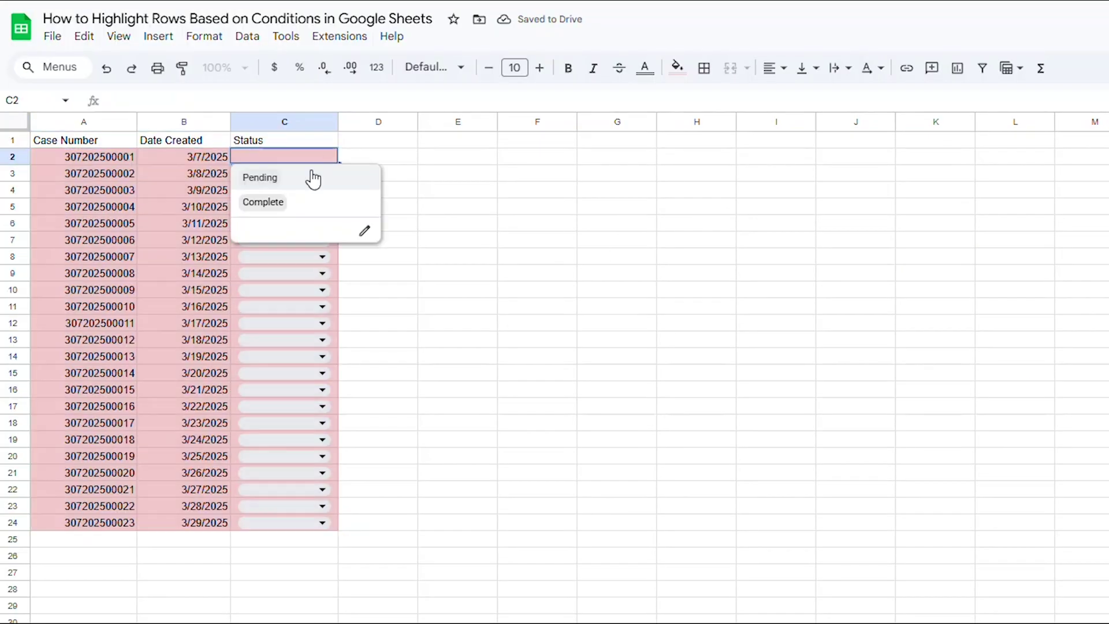
click(260, 177)
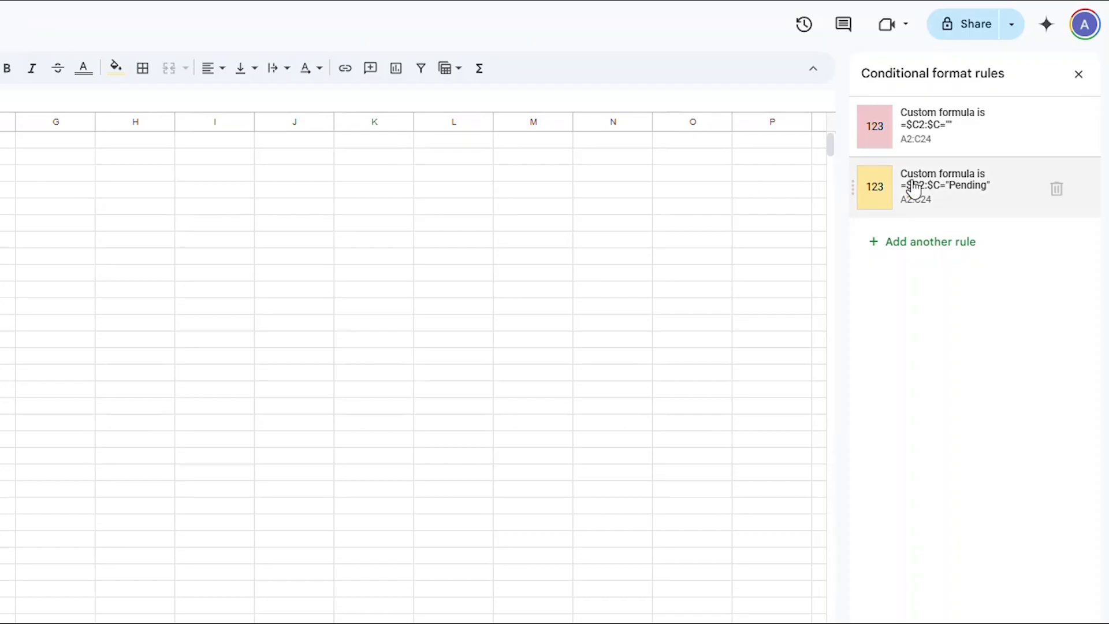
click(912, 184)
drag(976, 313, 848, 322)
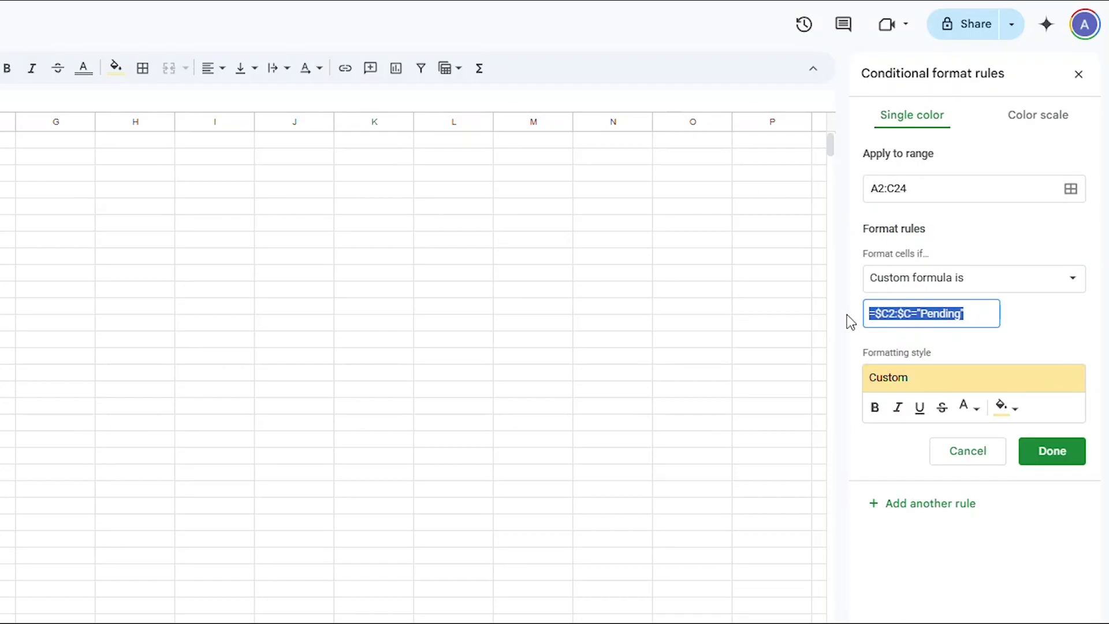
right_click(882, 312)
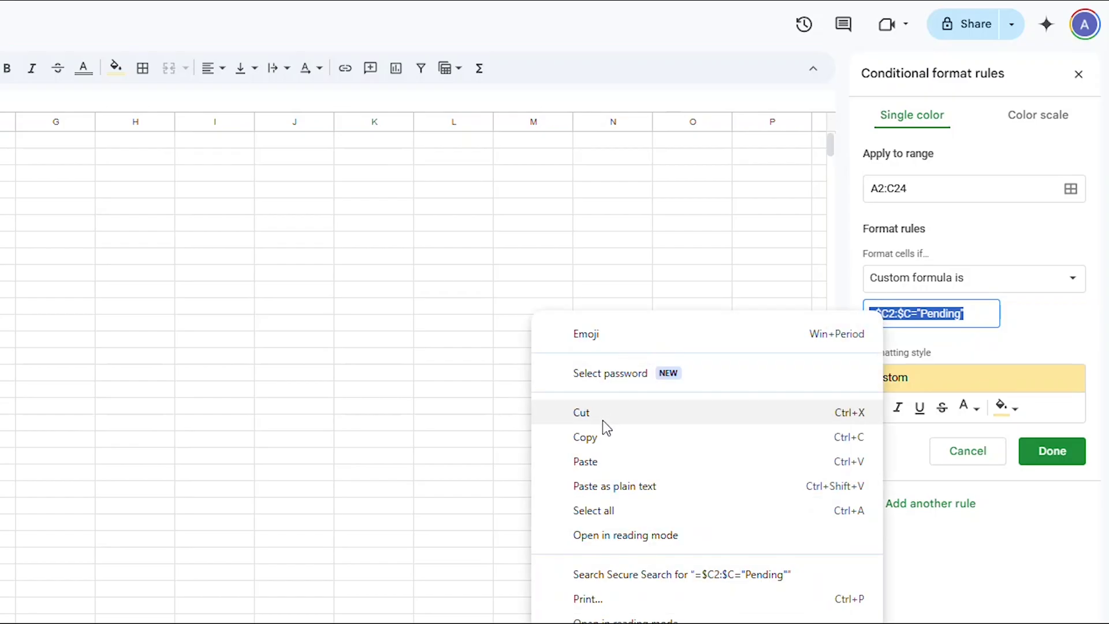
click(604, 438)
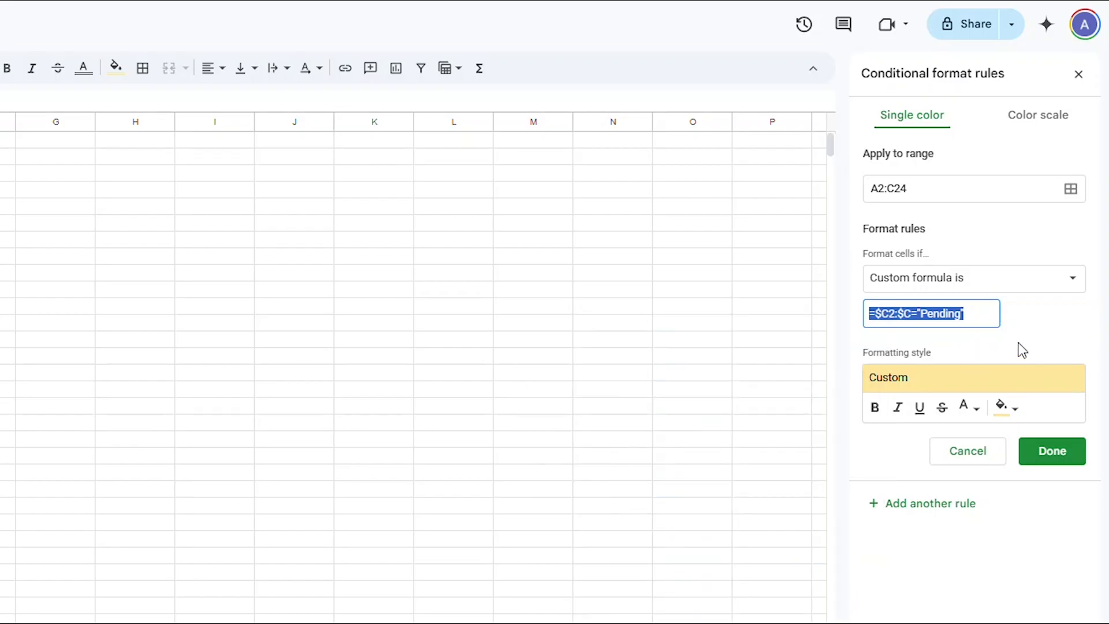
Step: Close the rule editor unchanged, reselect the table cells, and start a new rule
click(1072, 456)
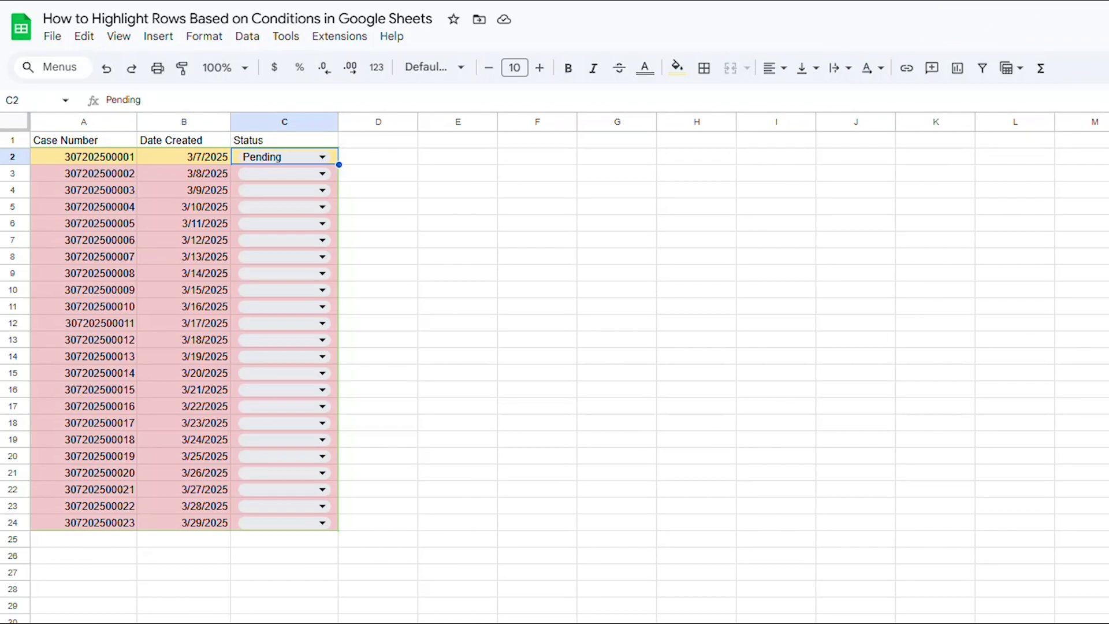
drag(92, 158, 331, 526)
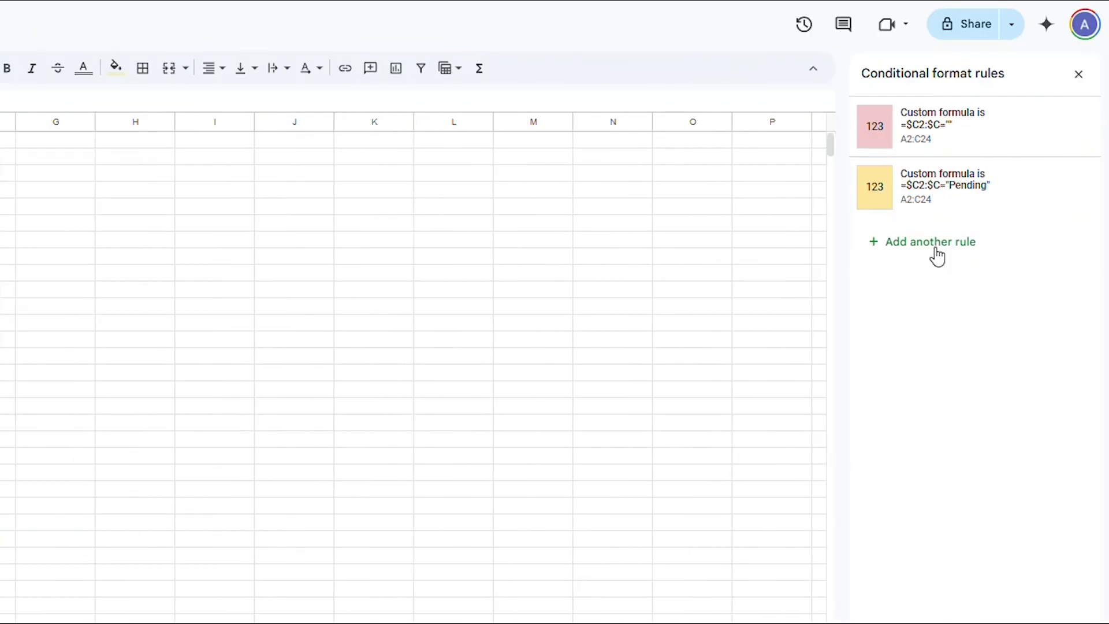
click(935, 247)
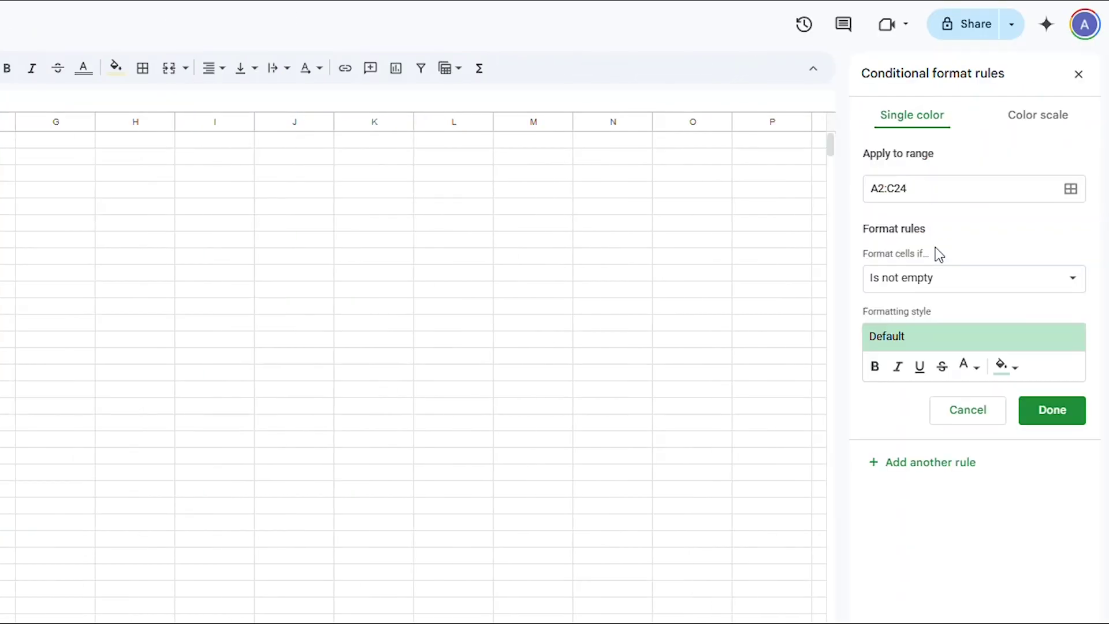
Step: Make the condition a custom formula by pasting the Pending formula and changing it to =$C2:$C="Complete"
click(949, 285)
click(931, 576)
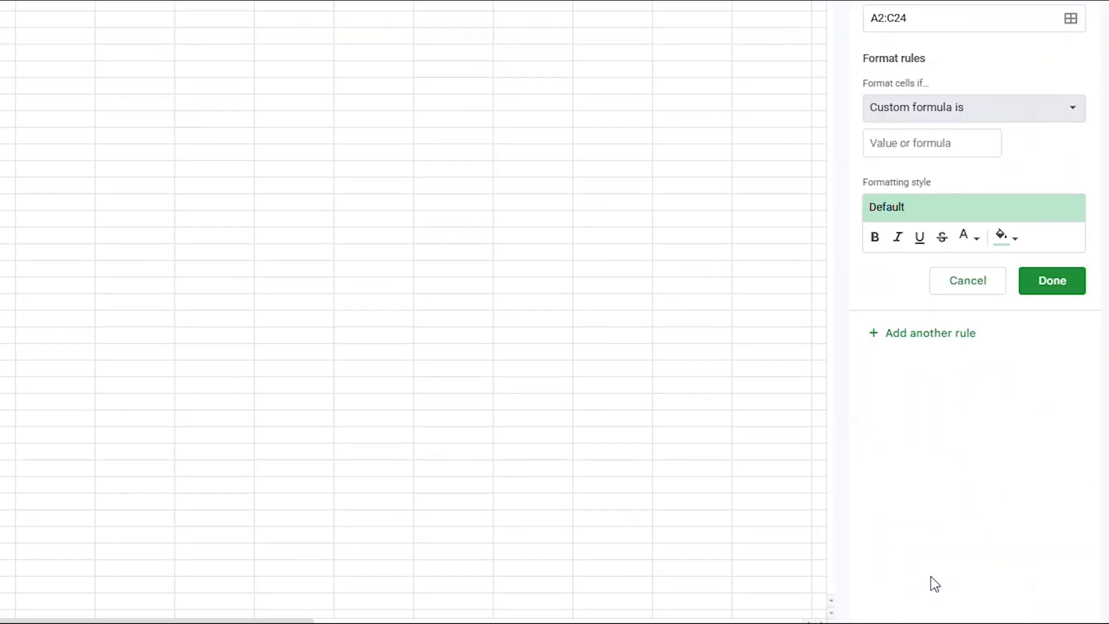
click(905, 144)
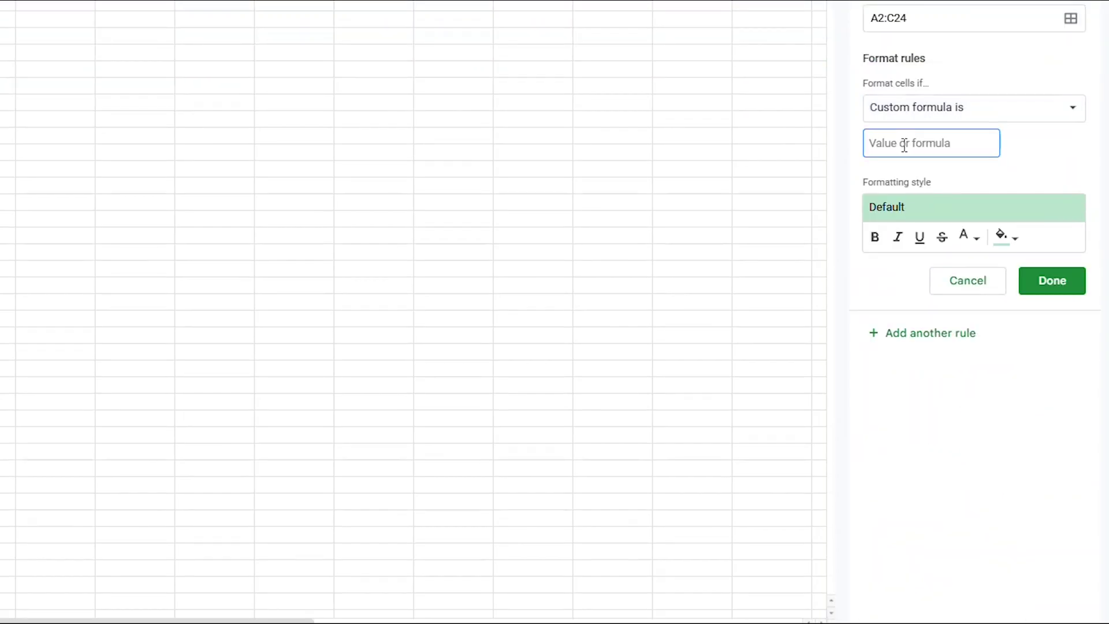
key(ctrl+v)
drag(921, 144, 964, 147)
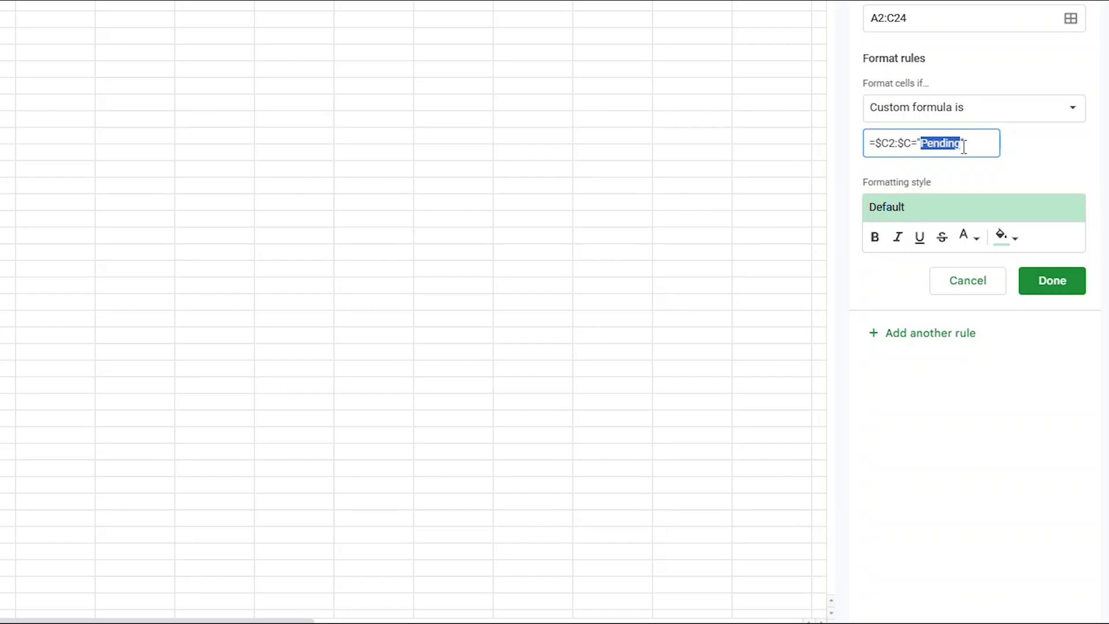
text(Complete)
Step: Keep the default green fill and save the Complete rule
click(1013, 241)
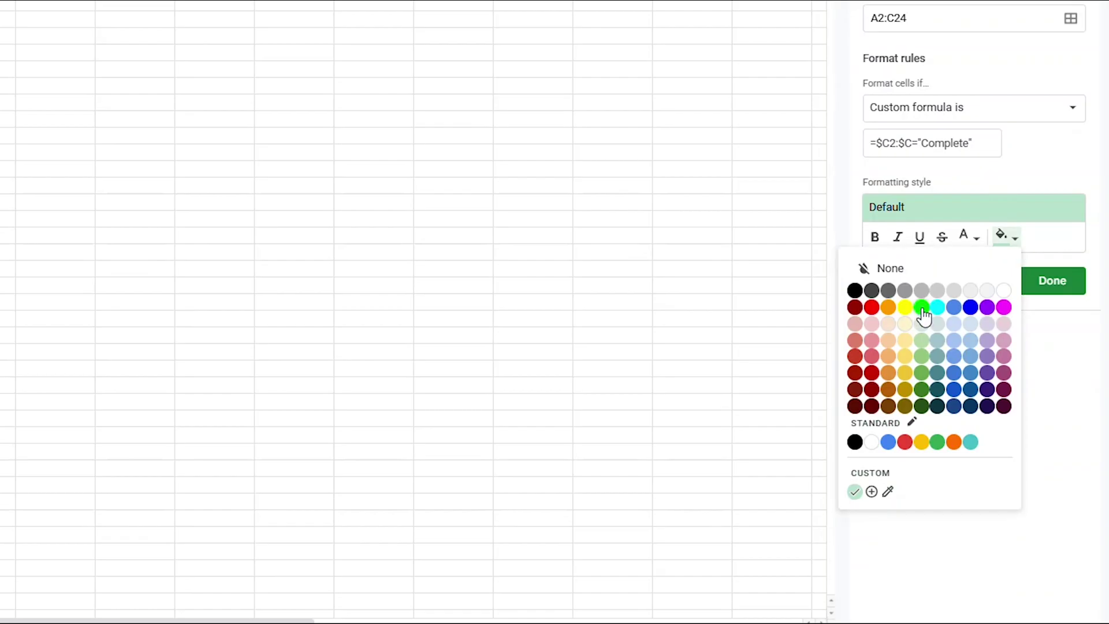
click(1057, 243)
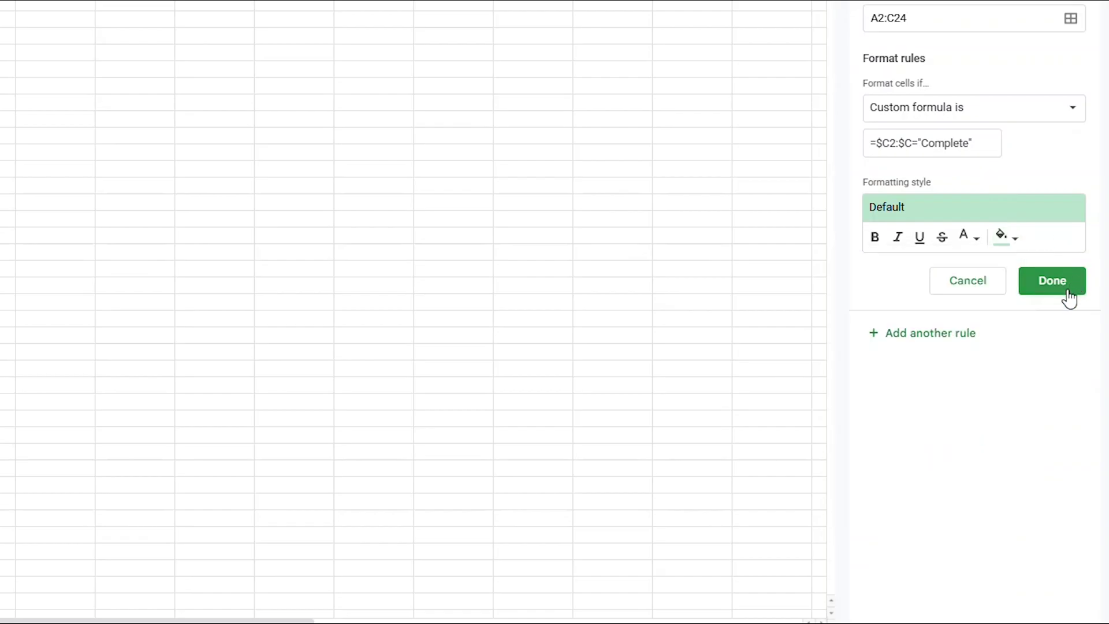
click(1066, 288)
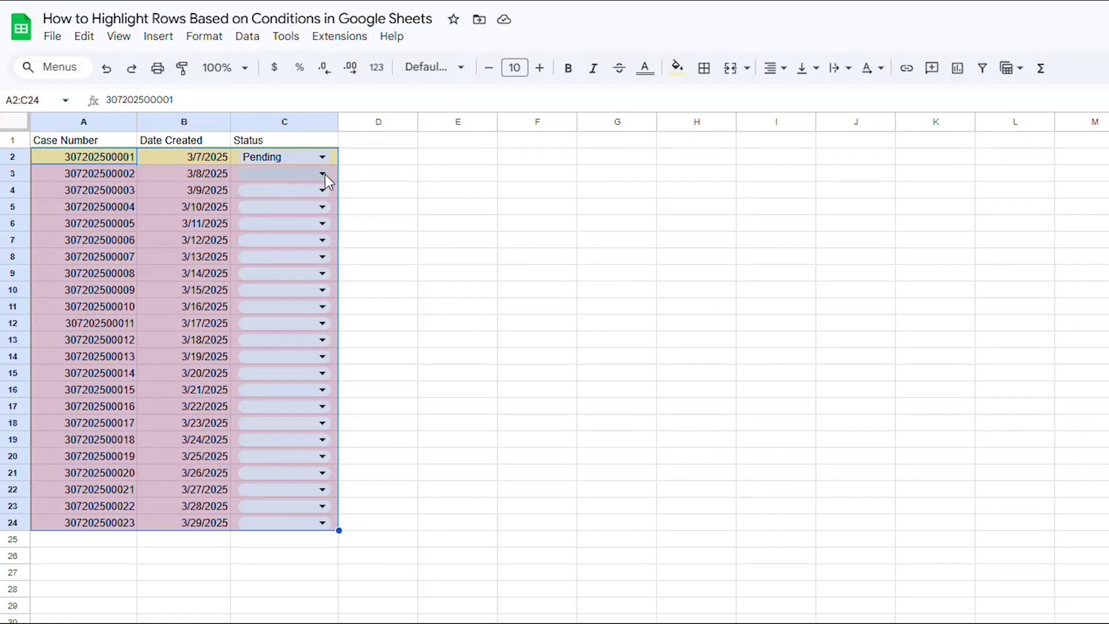
click(325, 174)
Step: Choose Complete in C3's Status dropdown so row 3 turns green
click(266, 220)
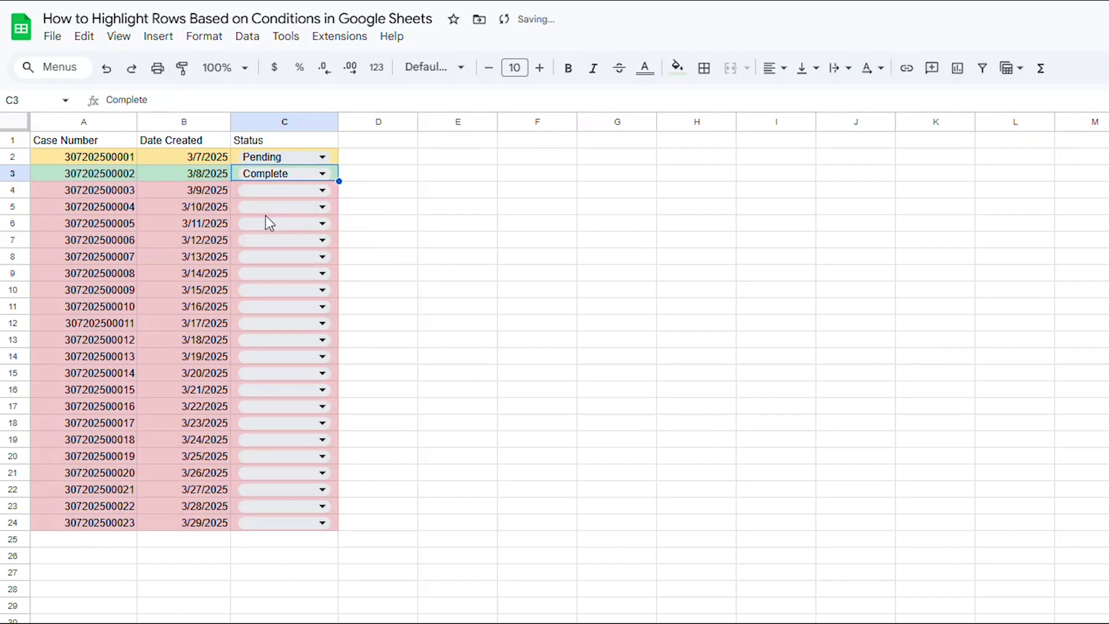